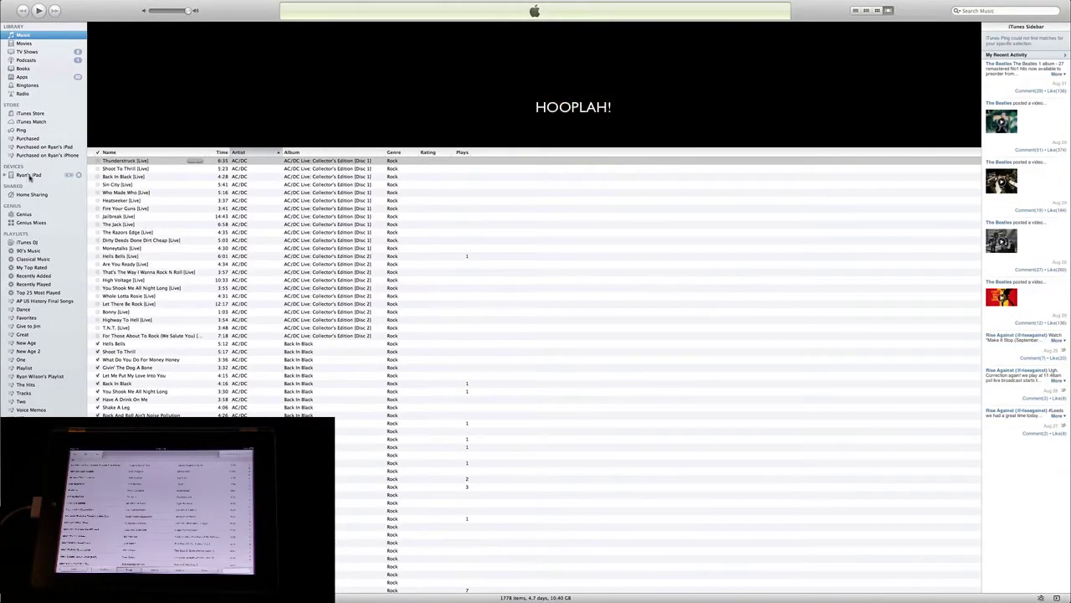
On the iPad's Music tab, uncheck Sync Music and confirm Don't Sync Music
{"action": "left_click", "coordinate": [29, 176]}
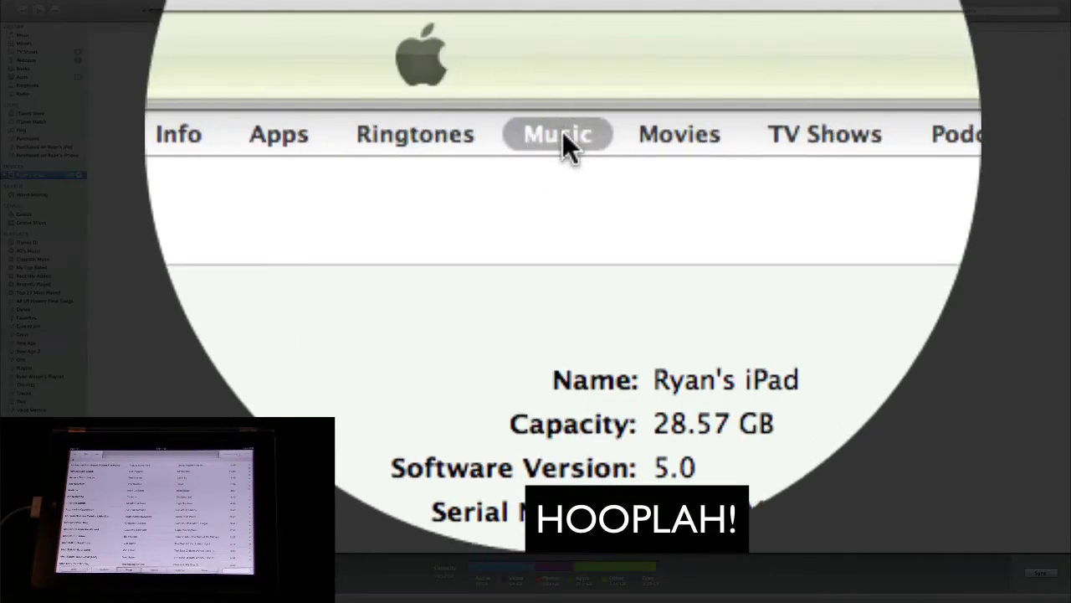
{"action": "left_click", "coordinate": [562, 132]}
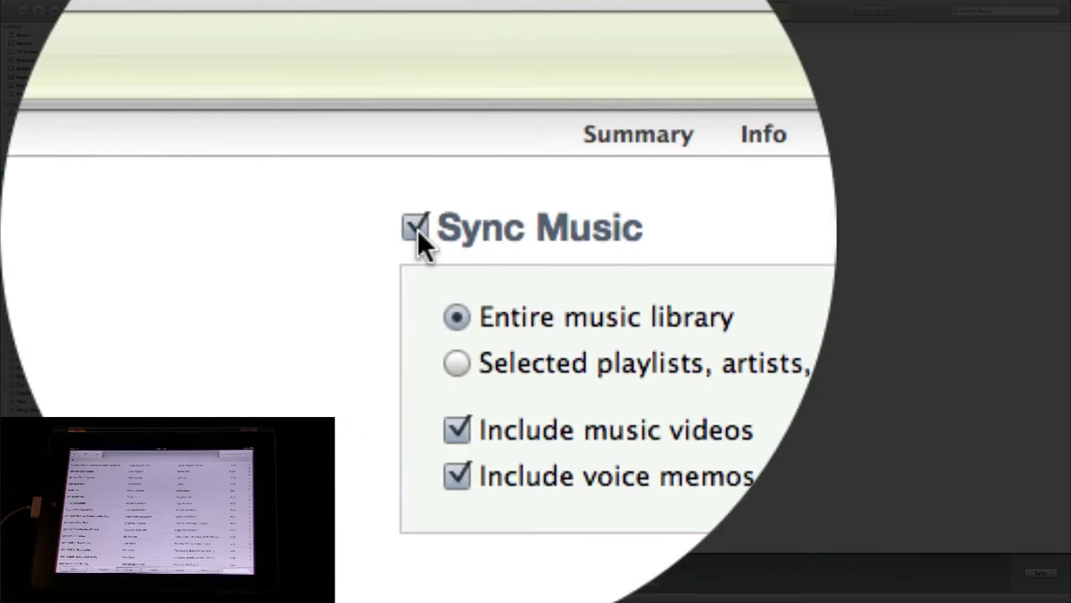
{"action": "left_click", "coordinate": [417, 230]}
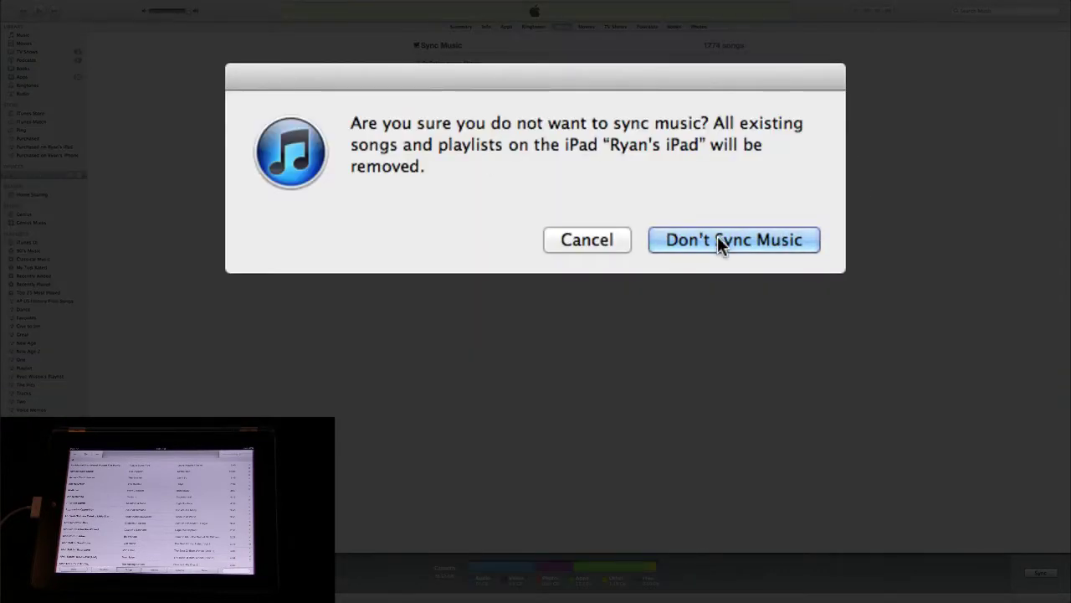
{"action": "left_click", "coordinate": [719, 238]}
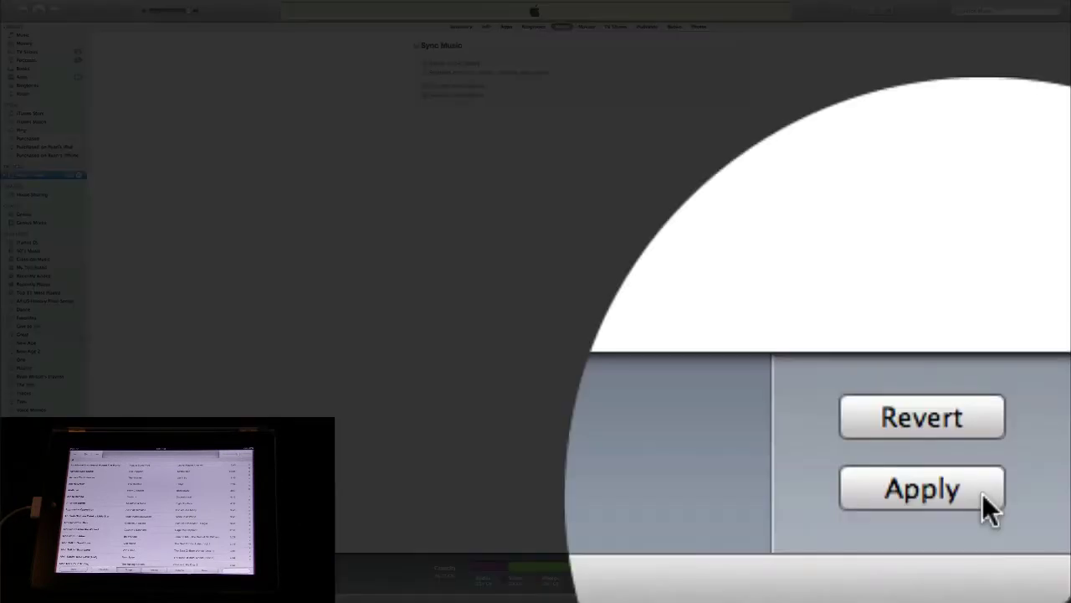
Apply the change and let the sync finish, leaving the iPad's song library empty
{"action": "left_click", "coordinate": [1052, 581]}
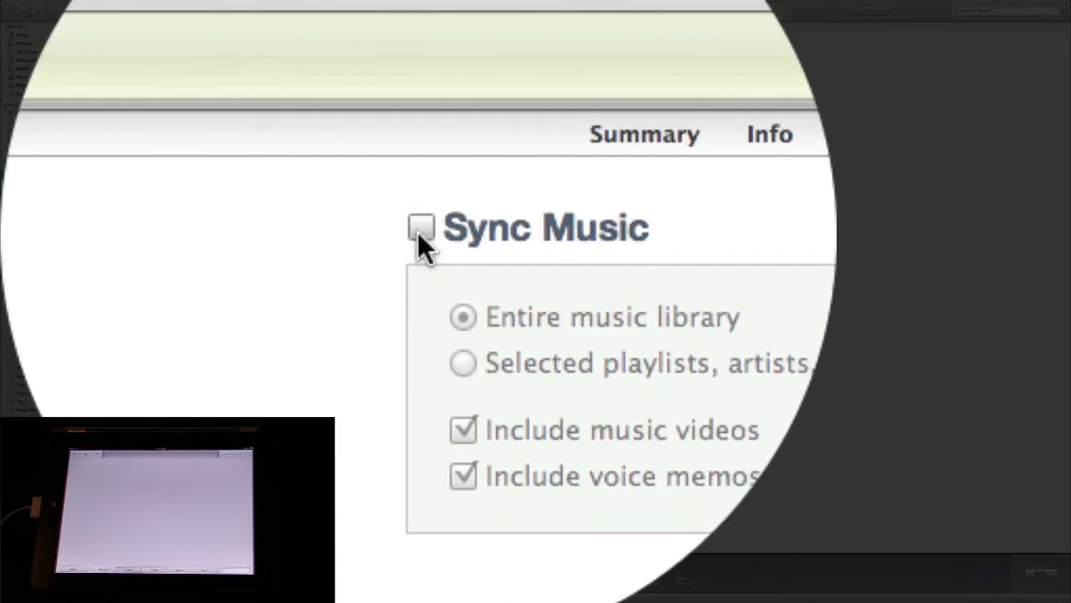
Check Sync Music for the whole 1774-song library and apply it
{"action": "left_click", "coordinate": [418, 231]}
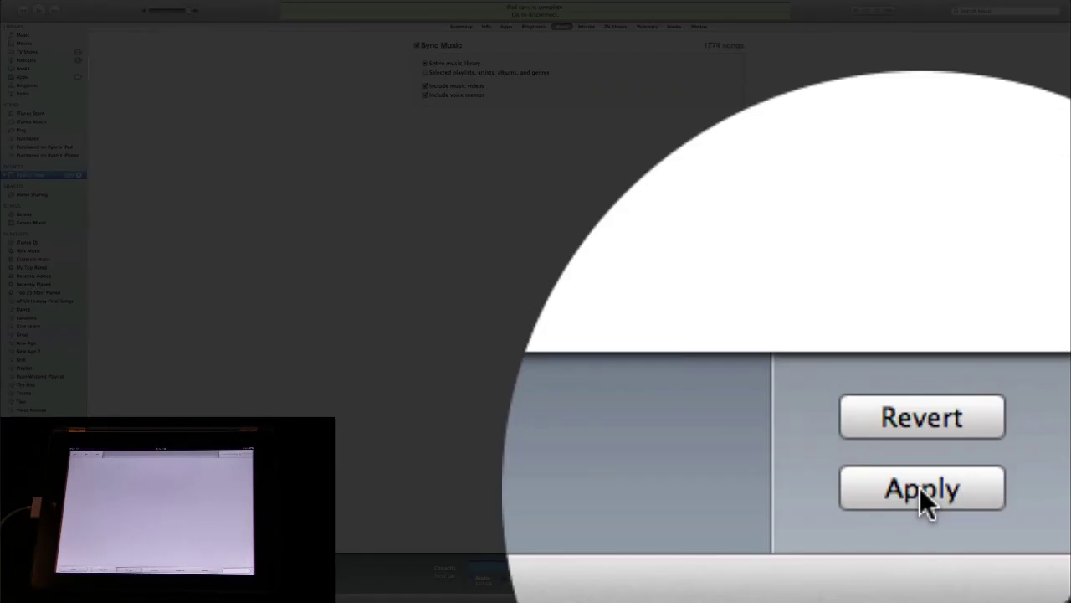
{"action": "left_click", "coordinate": [1041, 577]}
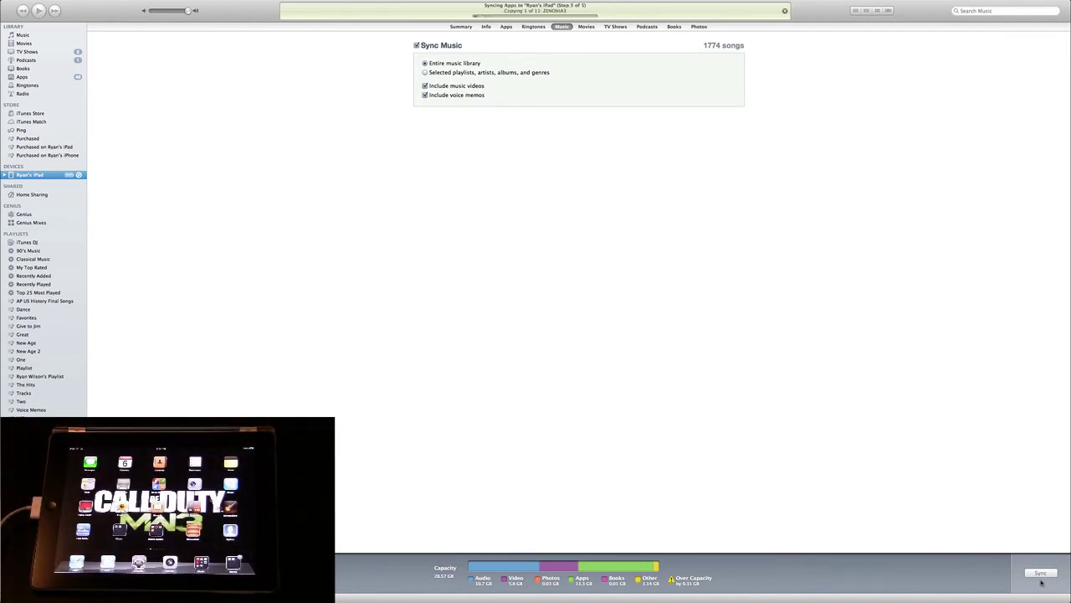
Run Sync again to copy the 1774 songs back onto the iPad
{"action": "left_click", "coordinate": [1040, 574]}
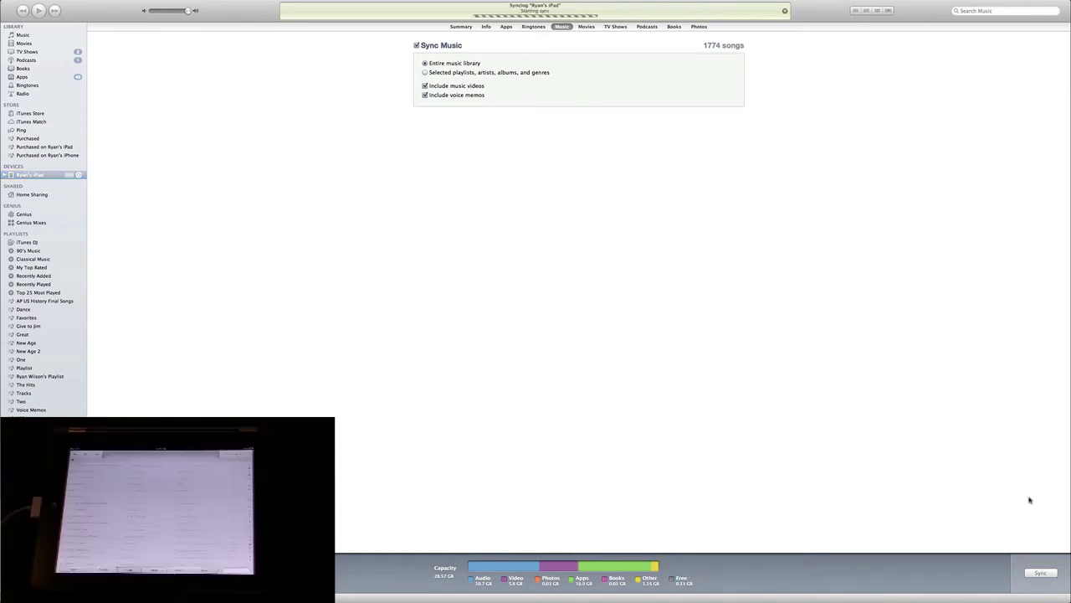